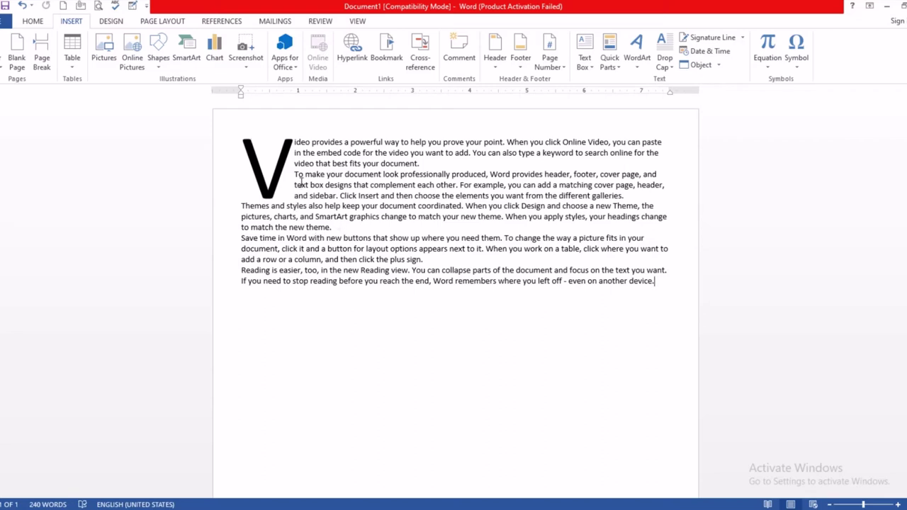
Select and delete all the sample text so Document1 has zero words
key("ctrl+a")
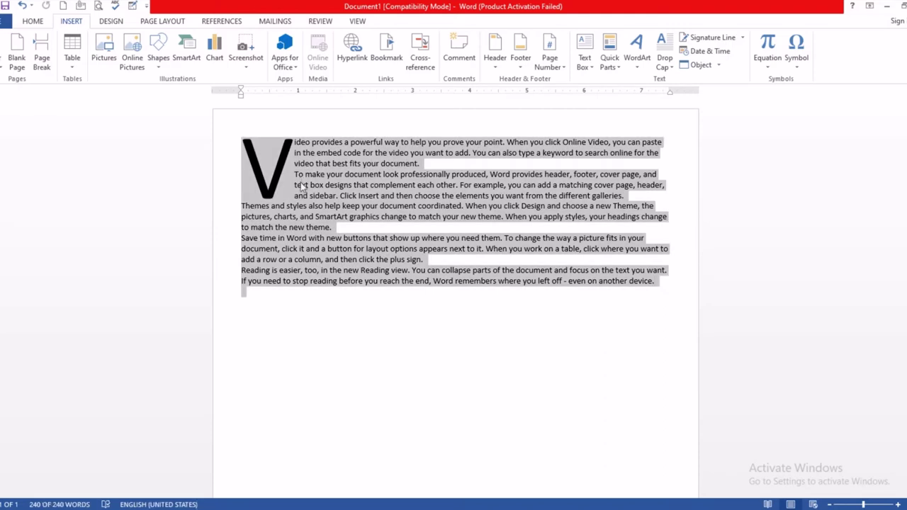
key("Delete")
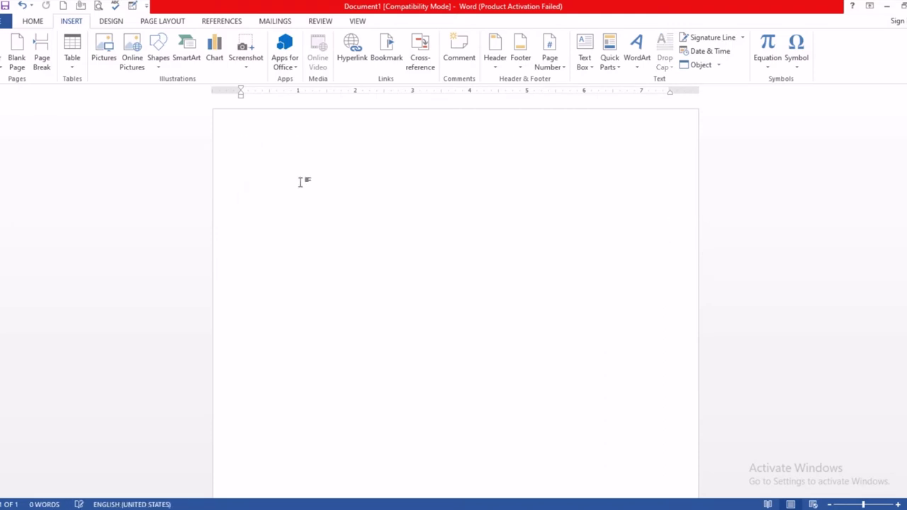
left_click(36, 22)
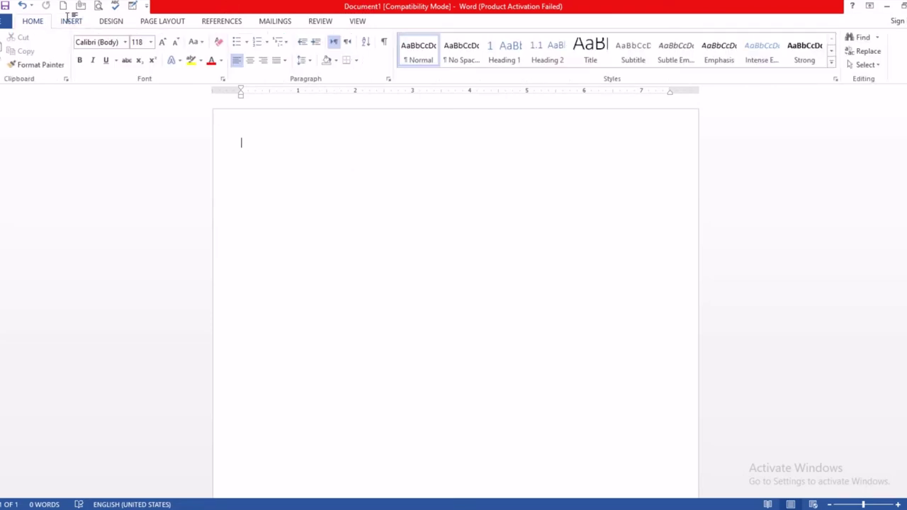
left_click(70, 22)
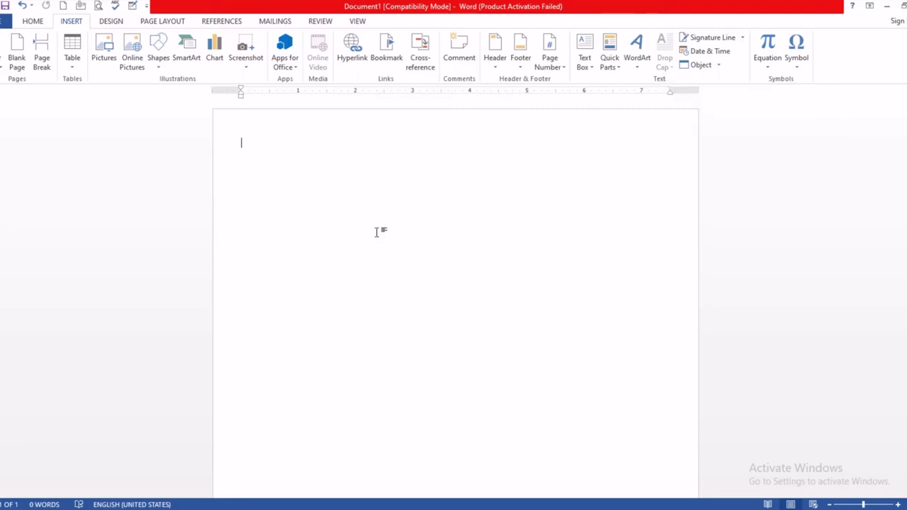
type("=")
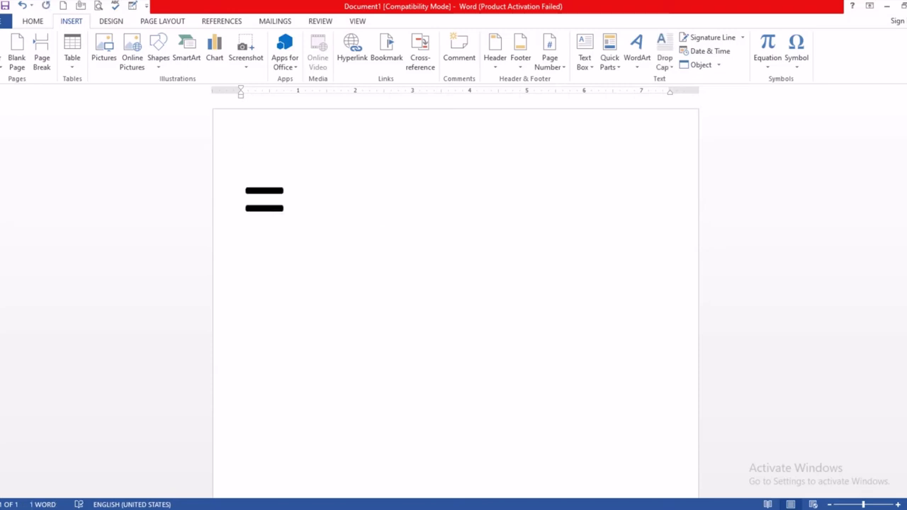
key("BackSpace")
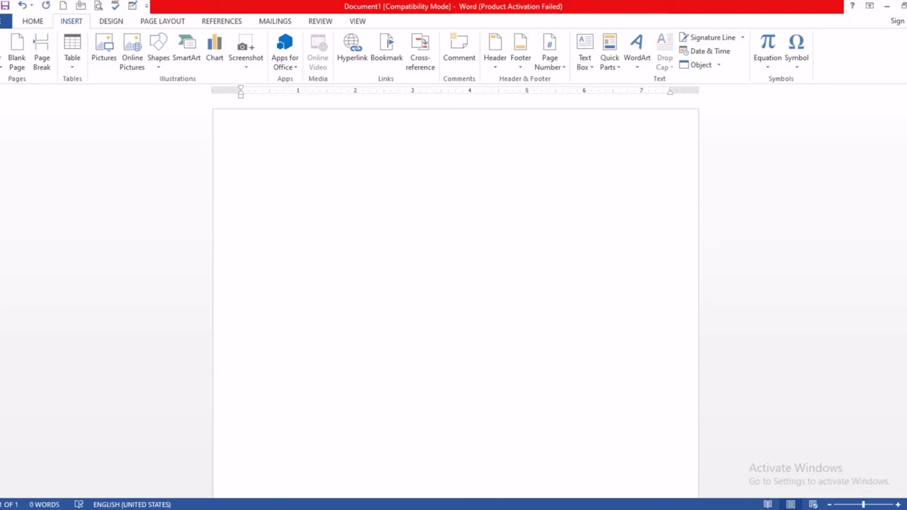
Set the font size of the empty paragraph to 14 on the Home tab
left_click(33, 21)
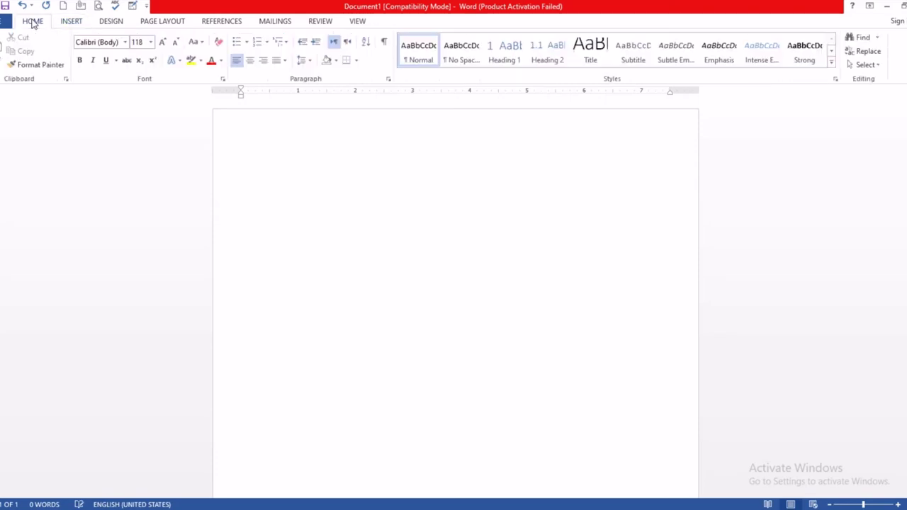
left_click(151, 42)
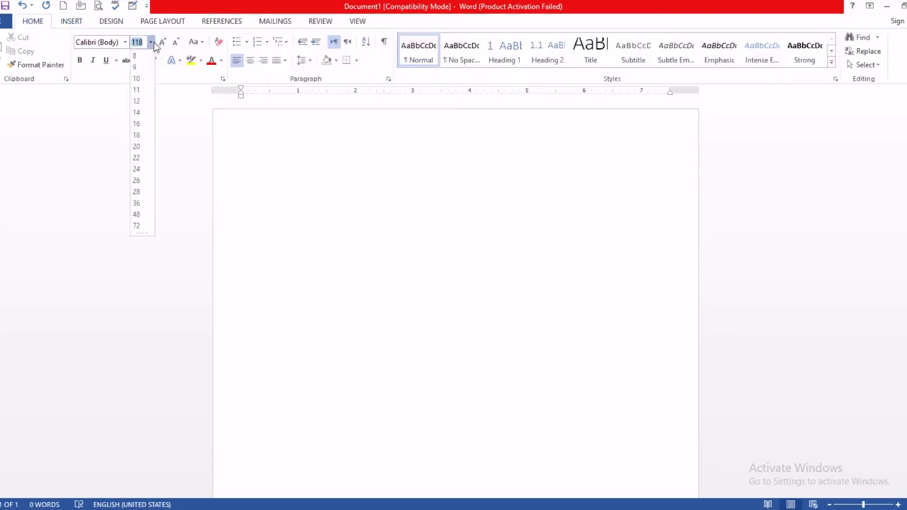
left_click(137, 102)
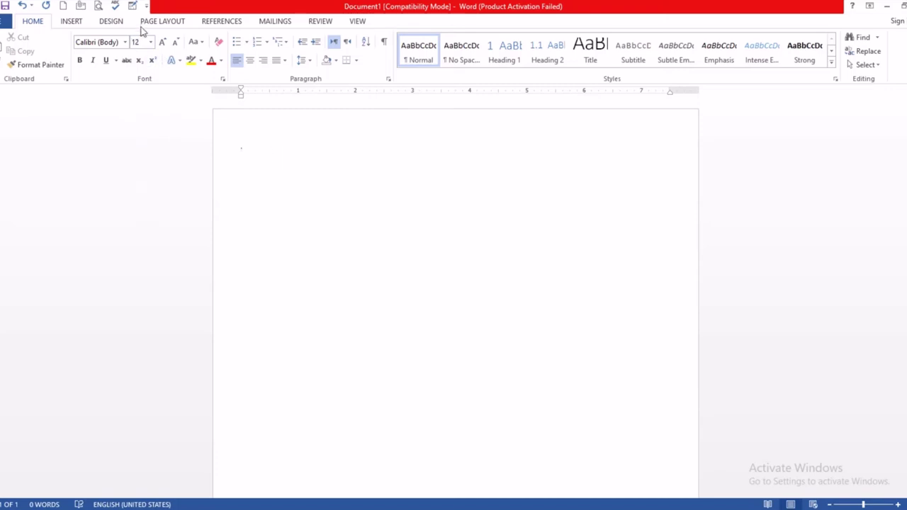
key("ctrl+a")
left_click(150, 42)
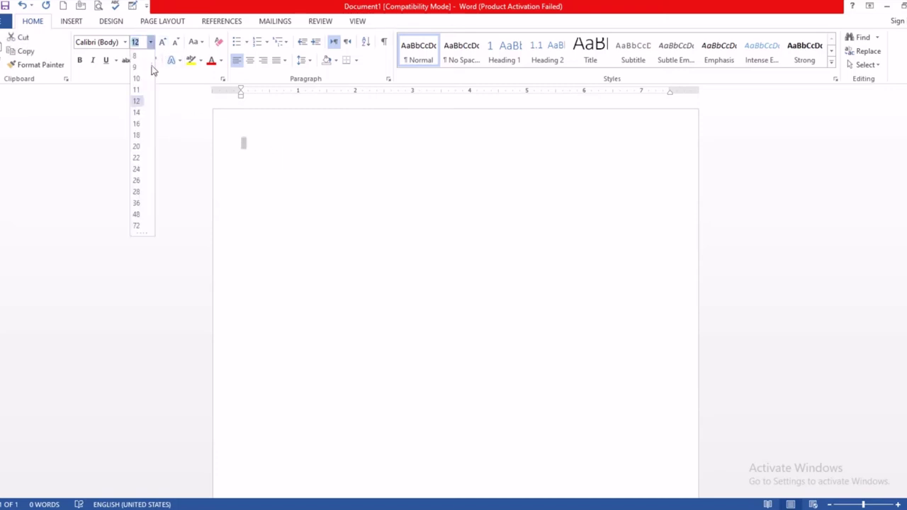
left_click(137, 112)
Enter =rand() to generate five sample paragraphs, then select the opening letter V
left_click(249, 151)
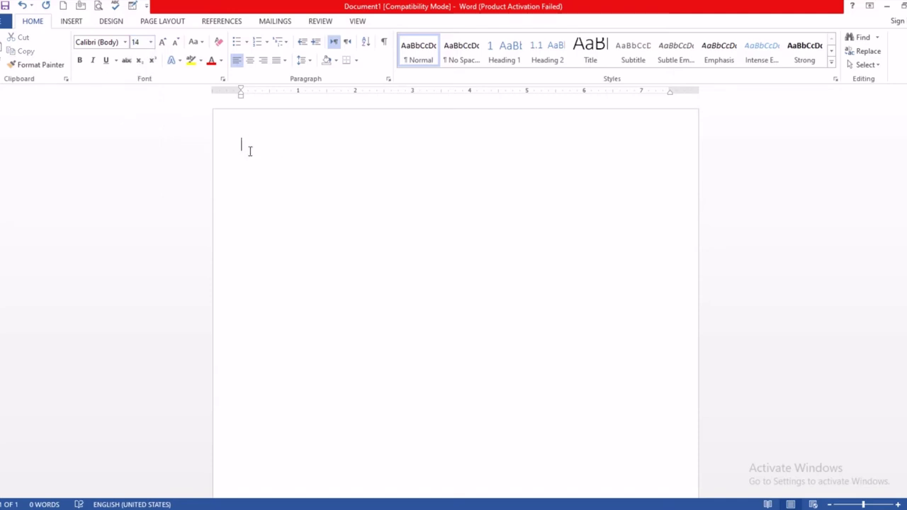
type("=")
type("rand)")
key("BackSpace")
type("()")
key("Return")
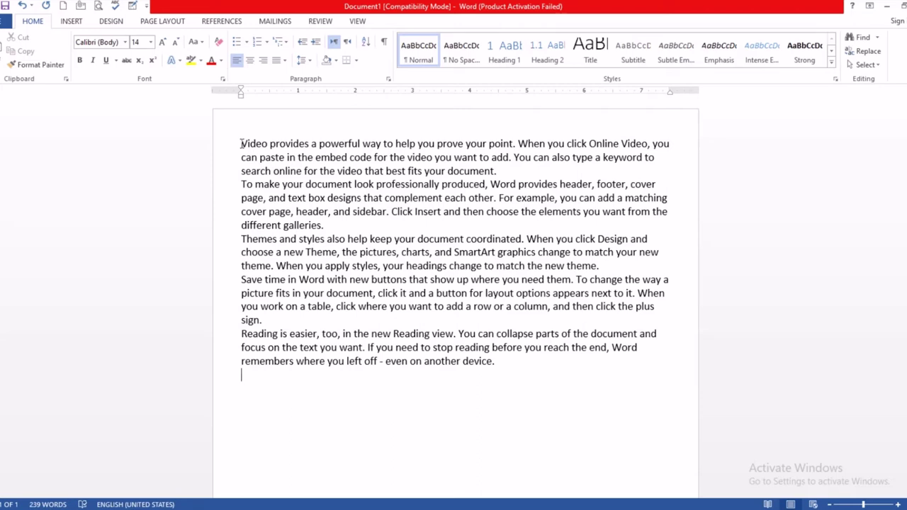
left_click_drag(242, 144, 248, 145)
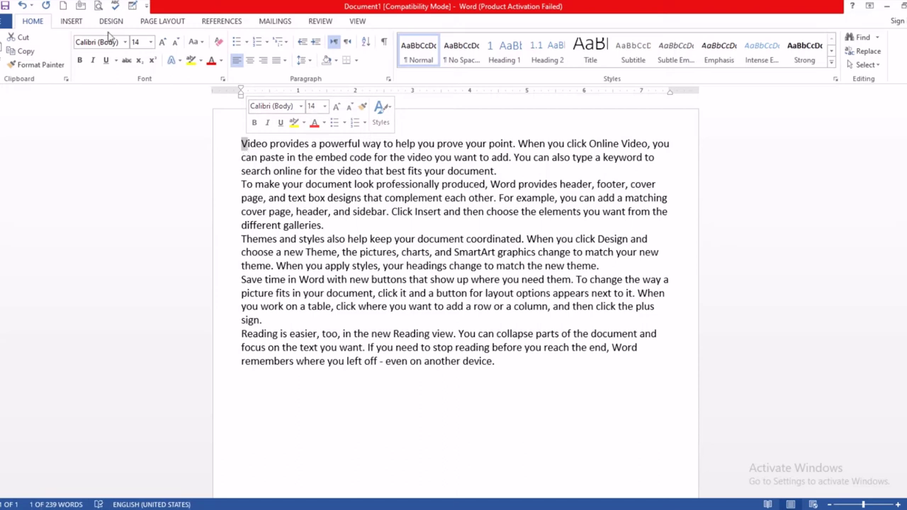
Open the Drop Cap menu in the Insert tab's Text group
left_click(71, 21)
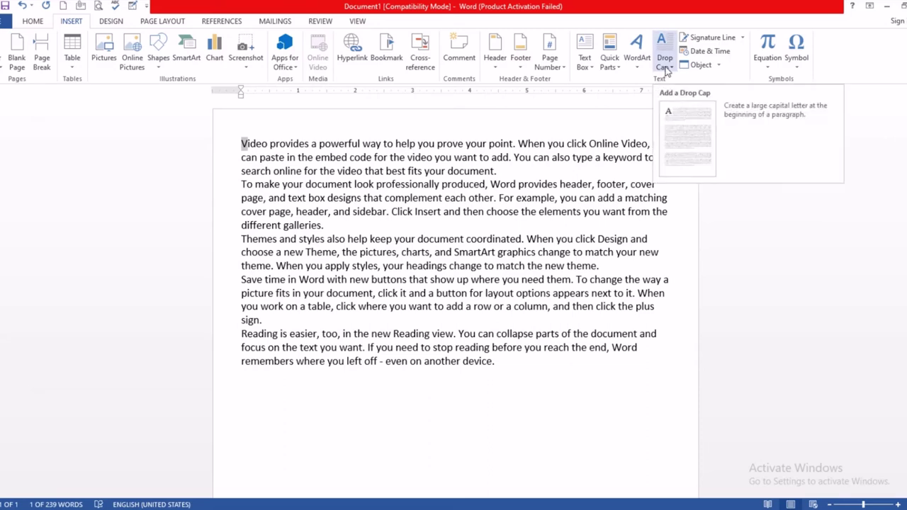
left_click(666, 72)
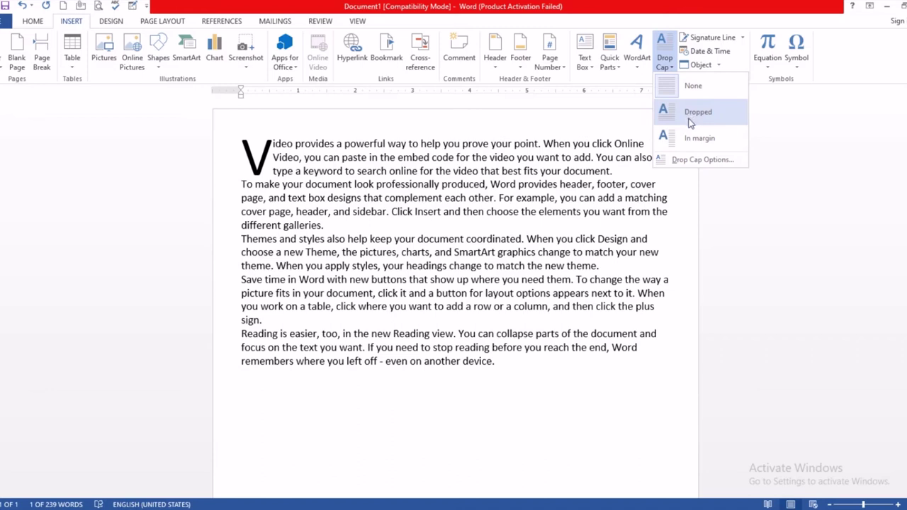
Open Drop Cap Options and choose the Dropped position
left_click(678, 162)
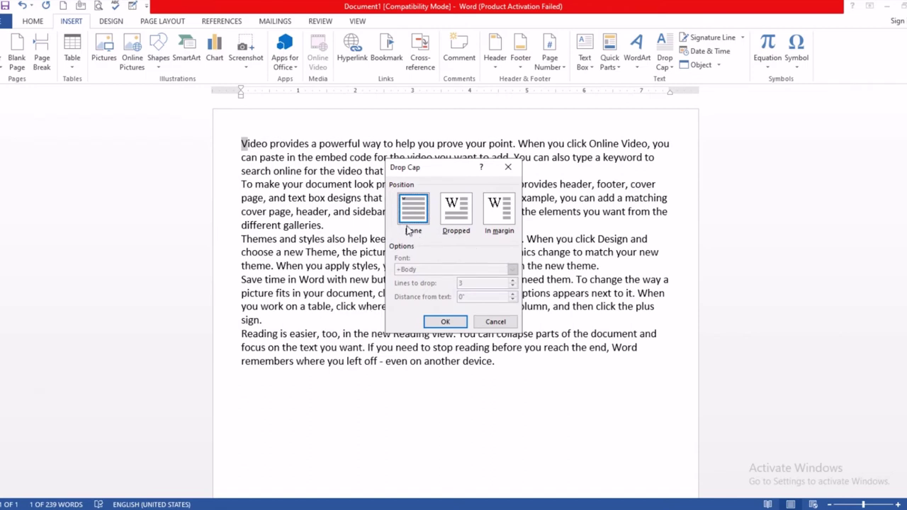
left_click(459, 222)
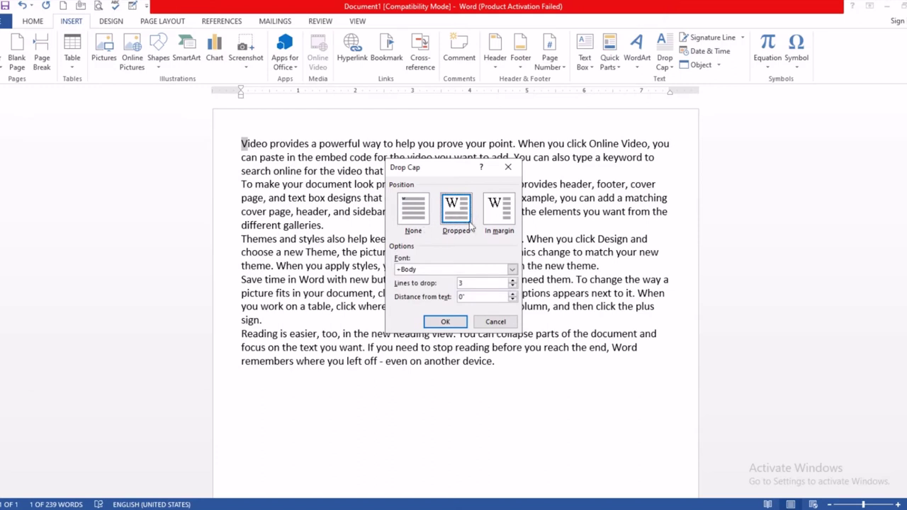
left_click(416, 215)
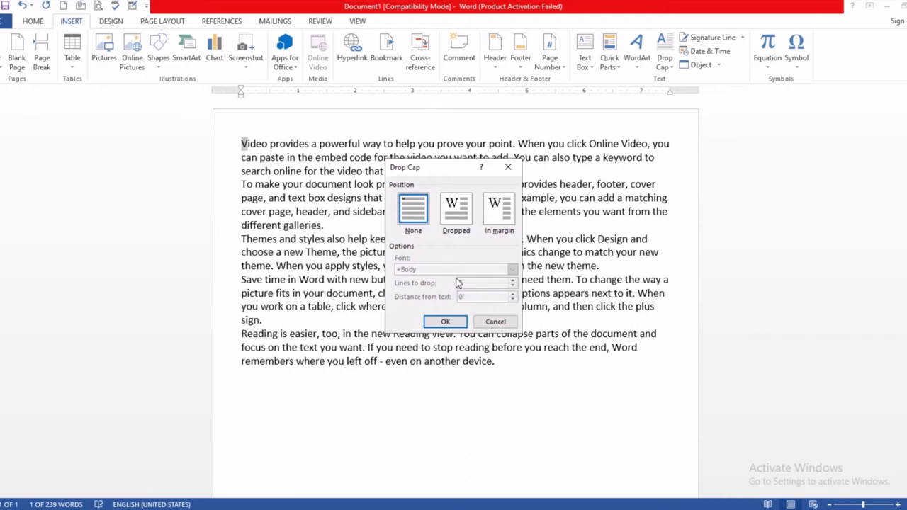
left_click(458, 218)
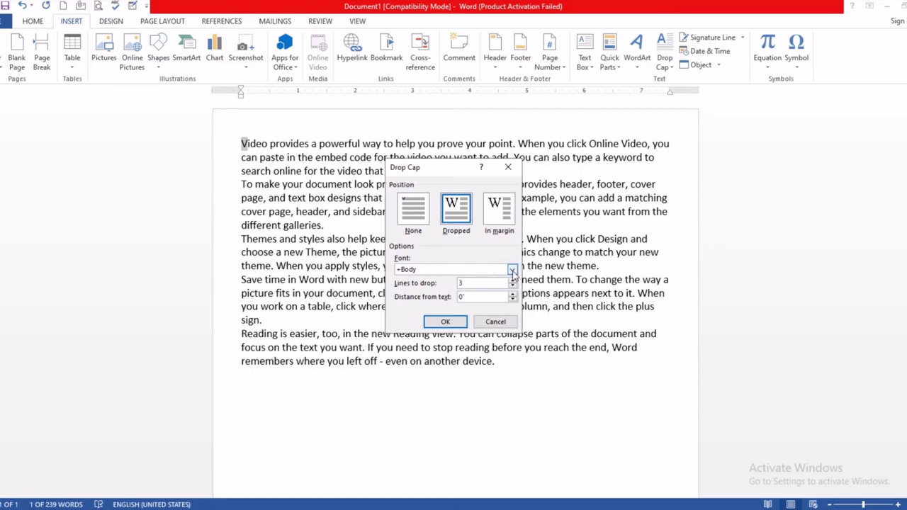
Set the drop cap font to Times New Roman and lines to drop to 6
left_click(512, 270)
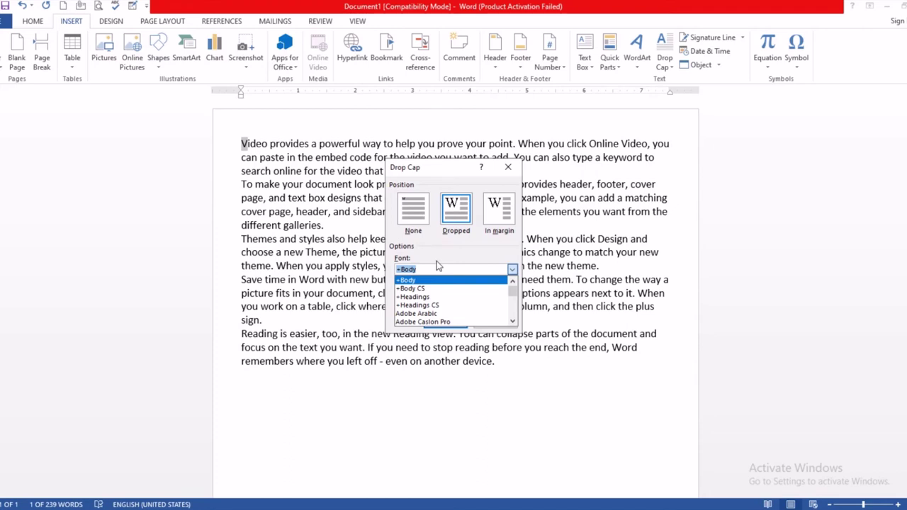
type("t")
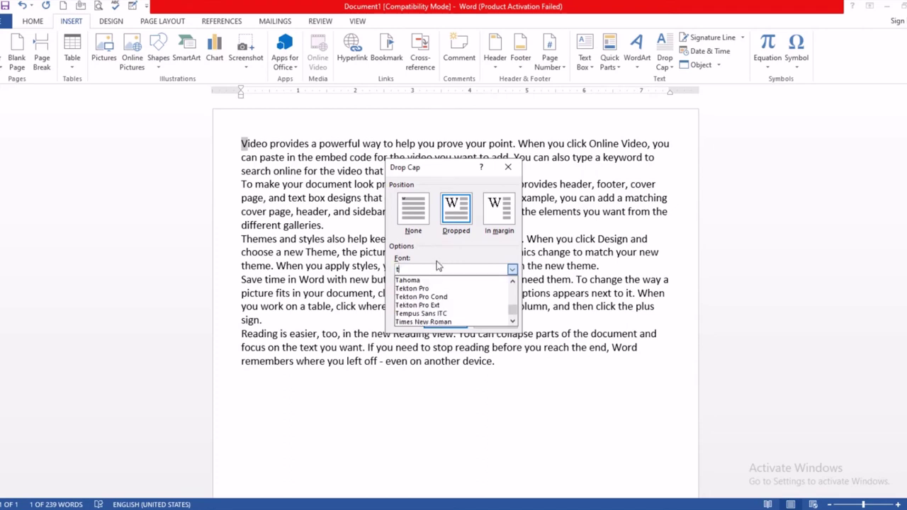
type("im")
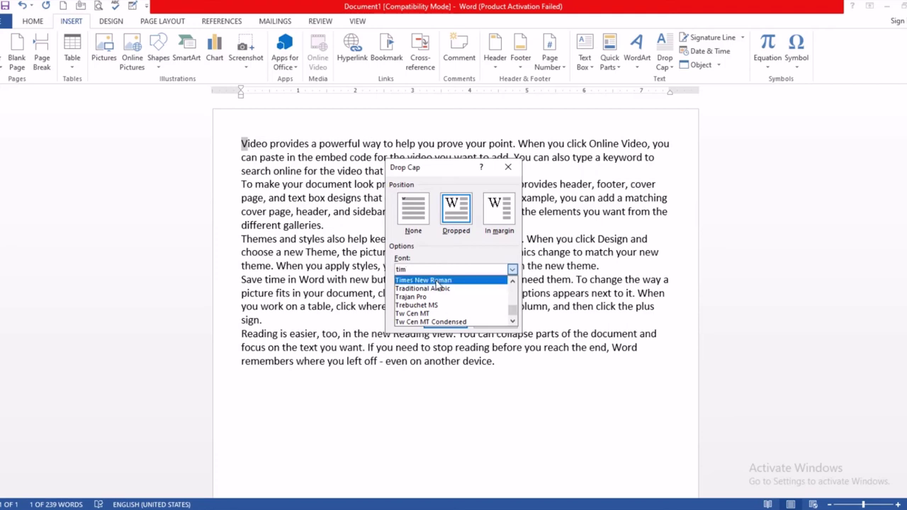
left_click(436, 281)
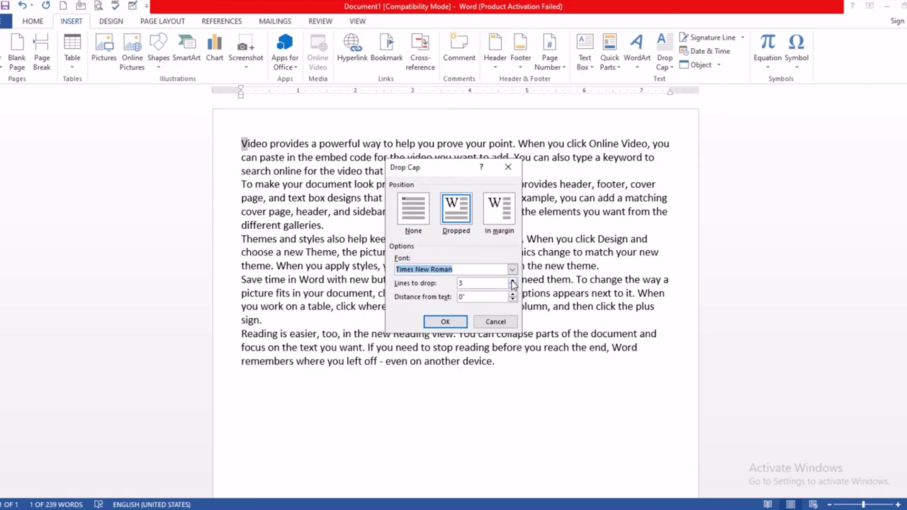
left_click(513, 280)
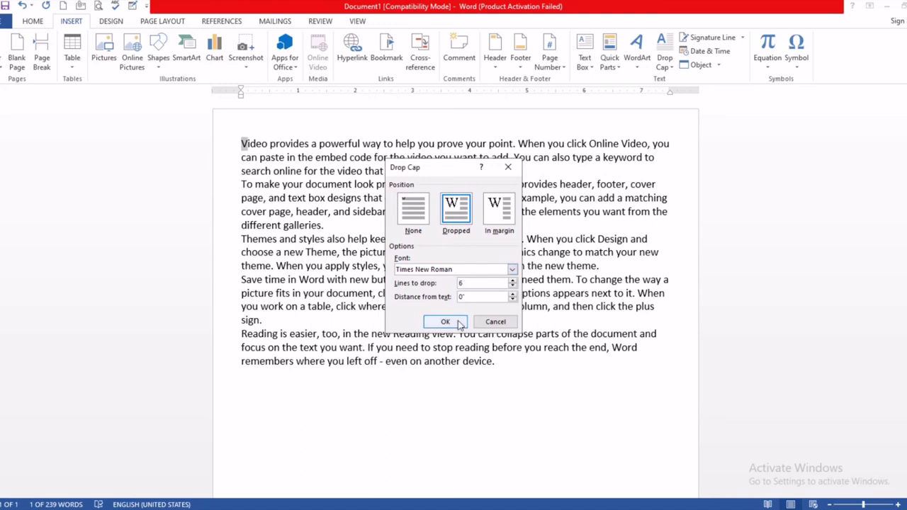
Apply the six-line Times New Roman V drop cap, then reopen Drop Cap Options
left_click(445, 322)
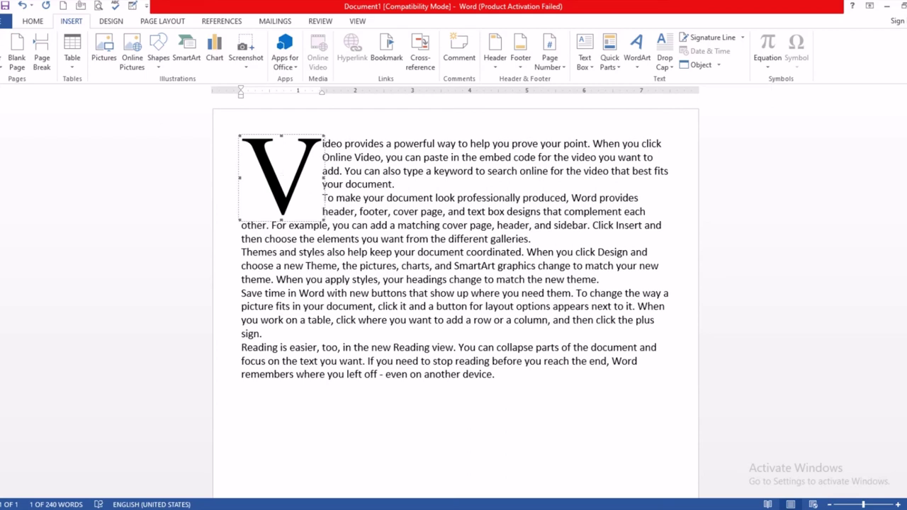
left_click(664, 63)
left_click(697, 158)
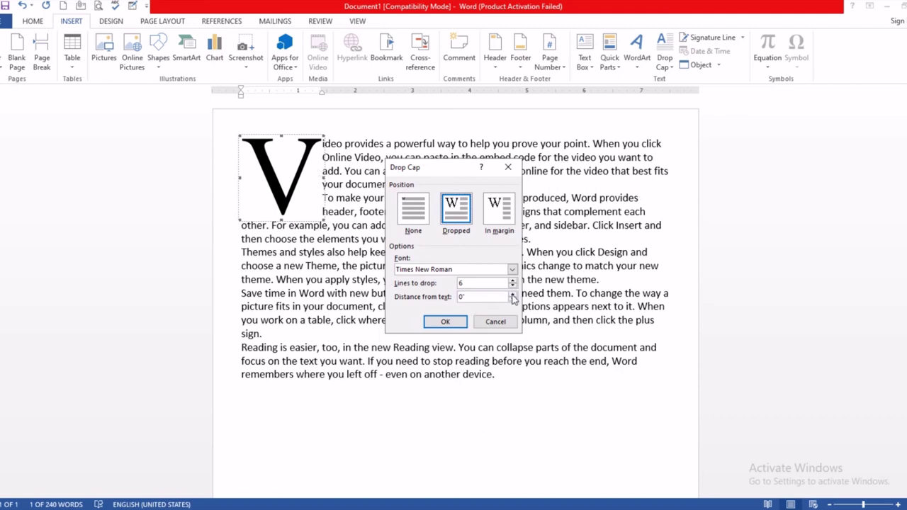
Raise Distance from text to 0.5" and apply it to the dropped V
left_click(513, 296)
left_click(513, 294)
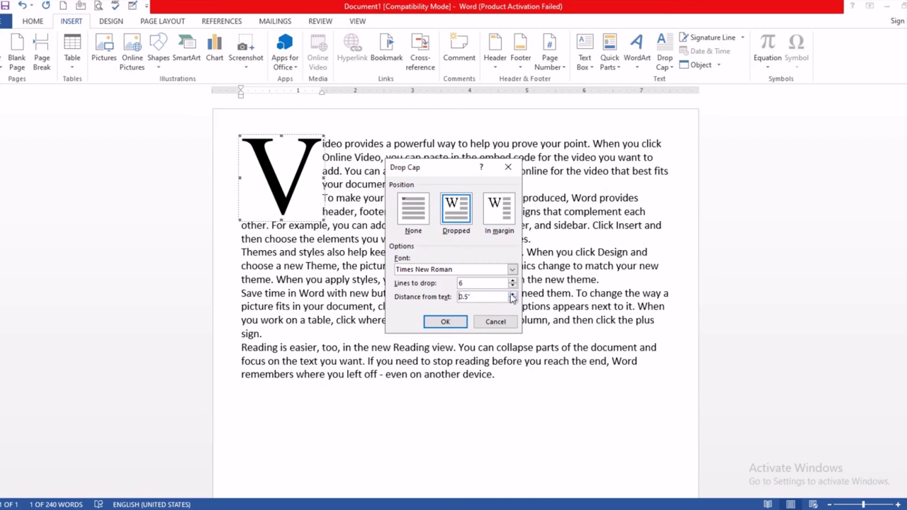
left_click(440, 324)
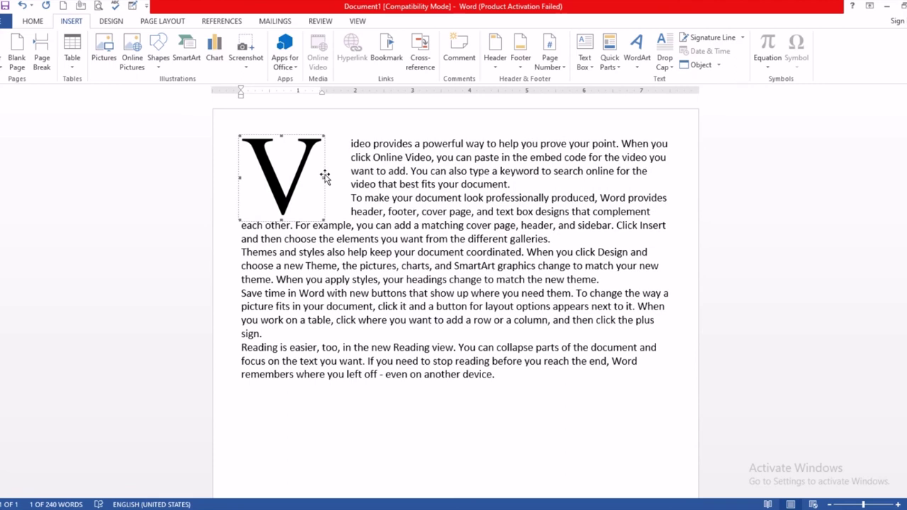
left_click_drag(325, 176, 324, 176)
left_click(325, 175)
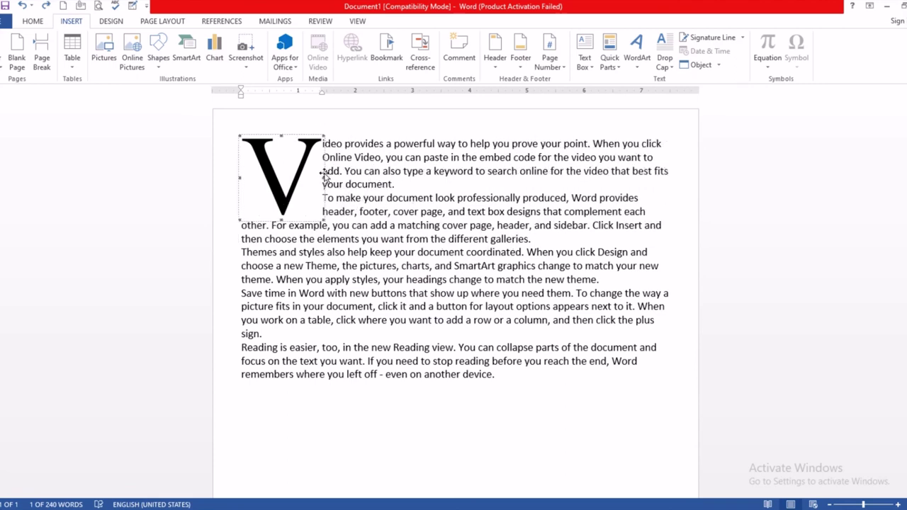
left_click_drag(326, 177, 331, 177)
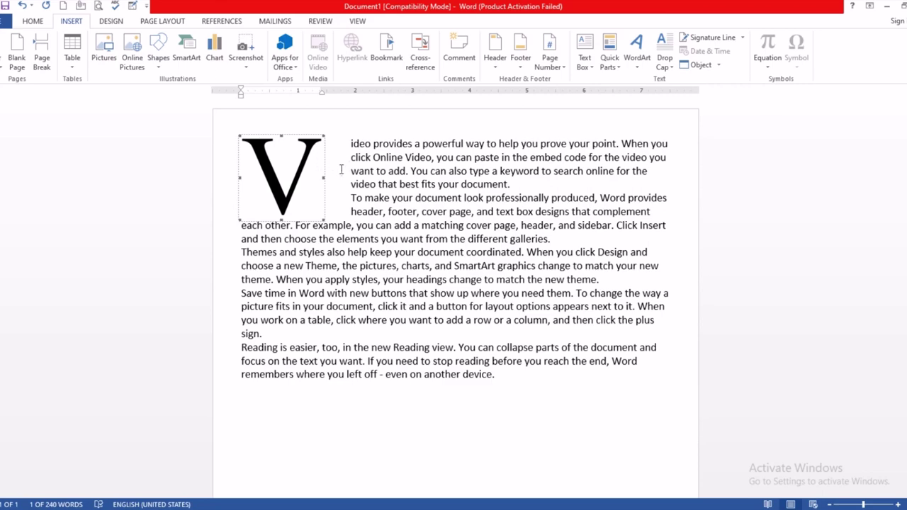
Reopen Drop Cap Options, lower Distance from text to 0.4", and apply it
left_click(664, 60)
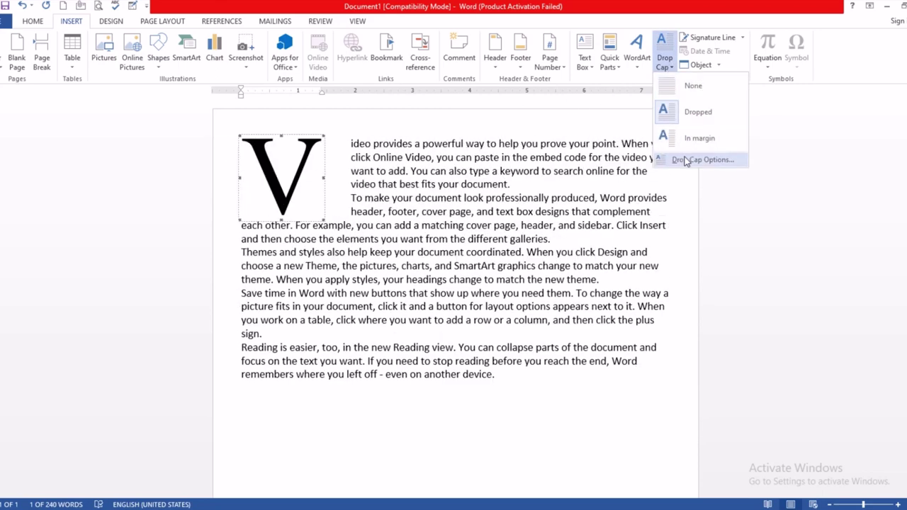
left_click(691, 160)
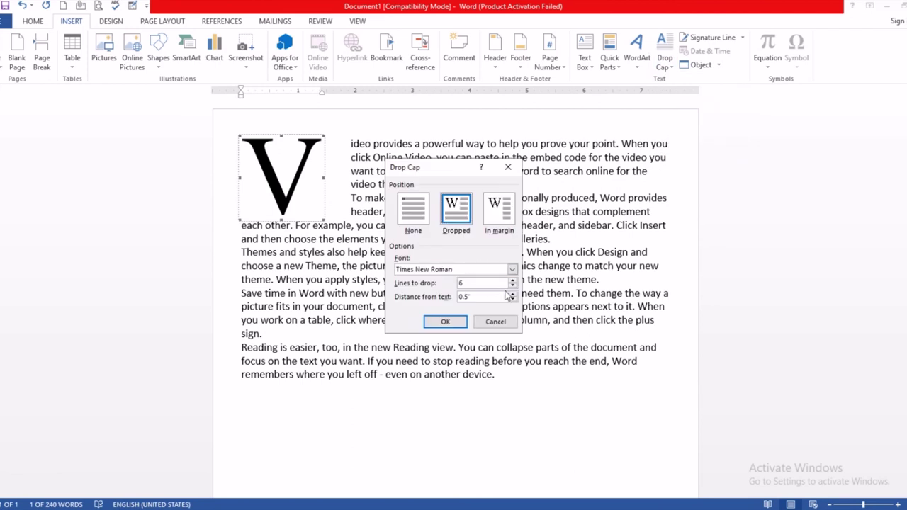
left_click(513, 300)
left_click(445, 323)
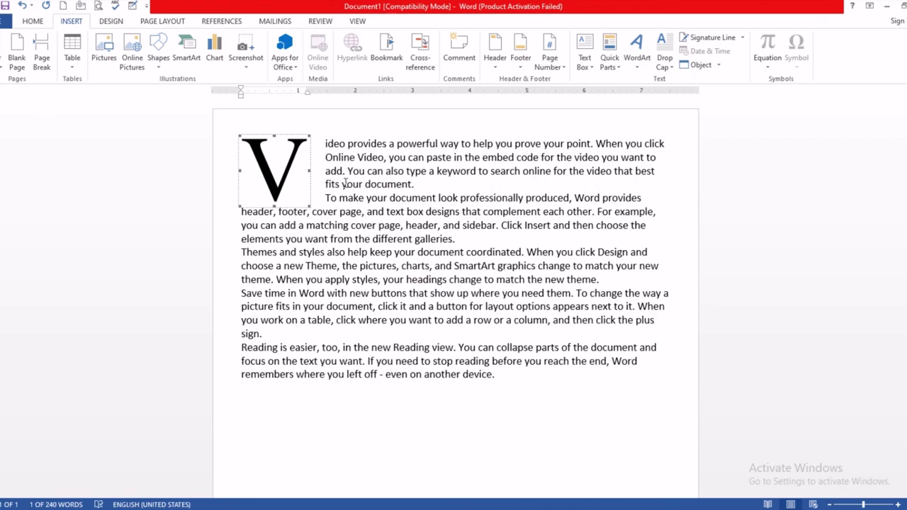
left_click(416, 186)
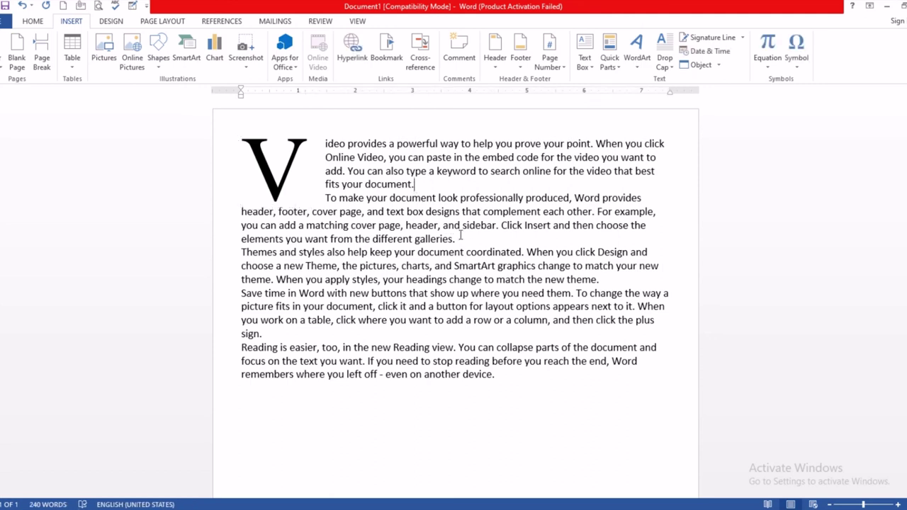